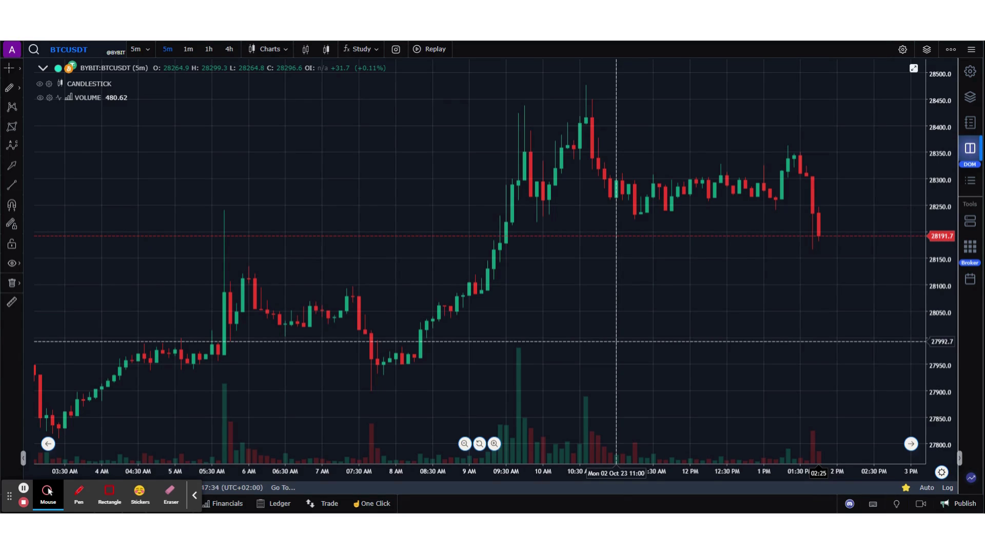
- View the Bybit broker connection page, then open the DOM ladder beside the BTCUSDT chart
left_click(970, 249)
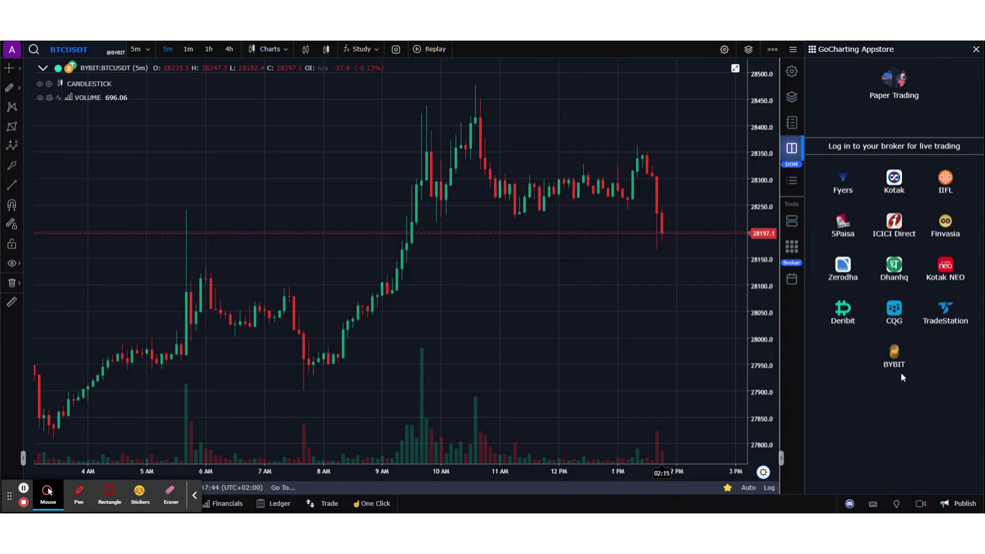
left_click(894, 355)
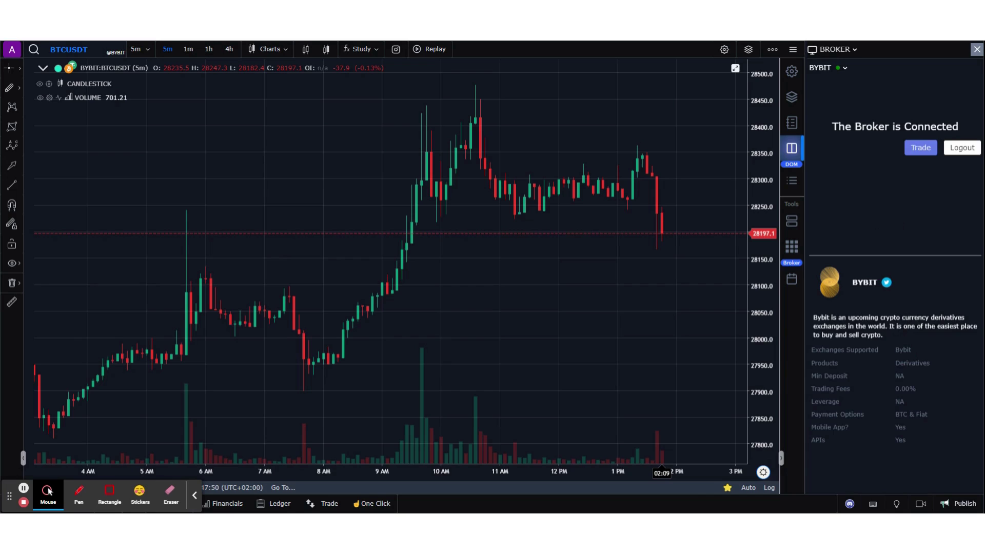
left_click(977, 49)
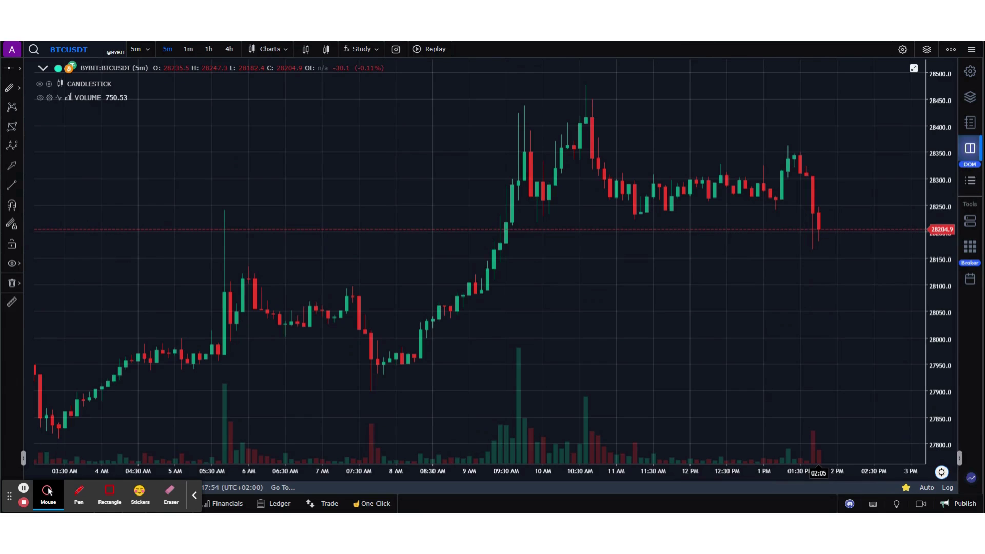
left_click(969, 148)
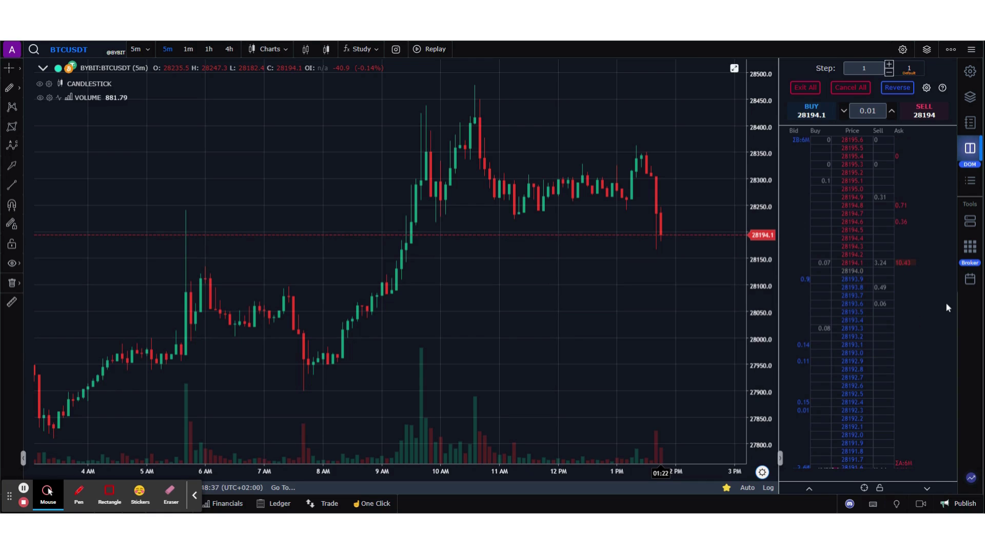
left_click(903, 50)
left_click_drag(466, 189, 545, 111)
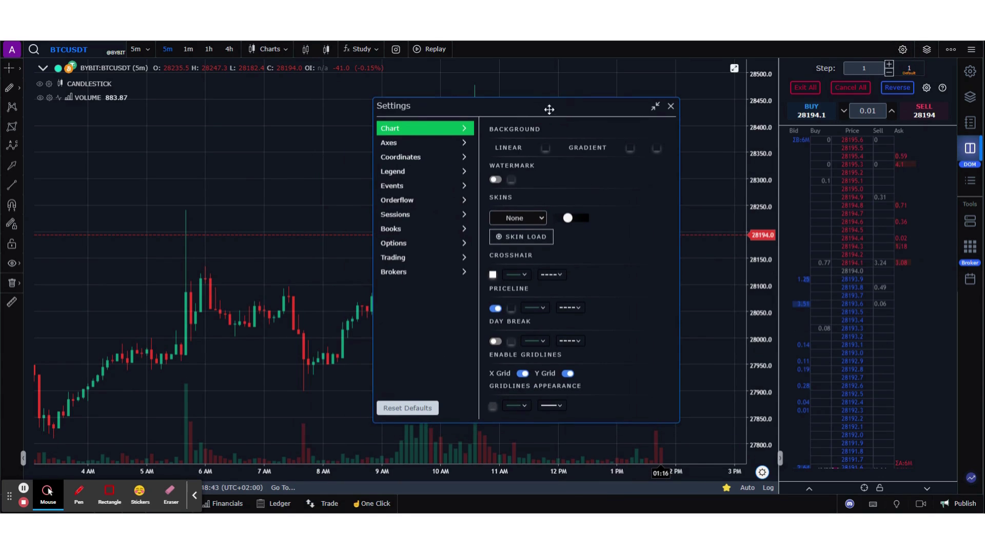
left_click(406, 262)
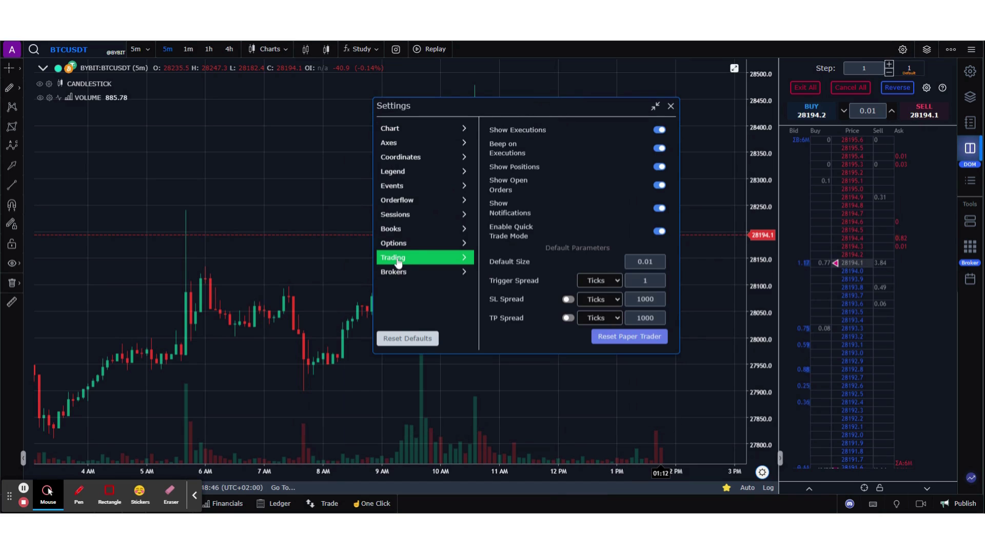
left_click(659, 231)
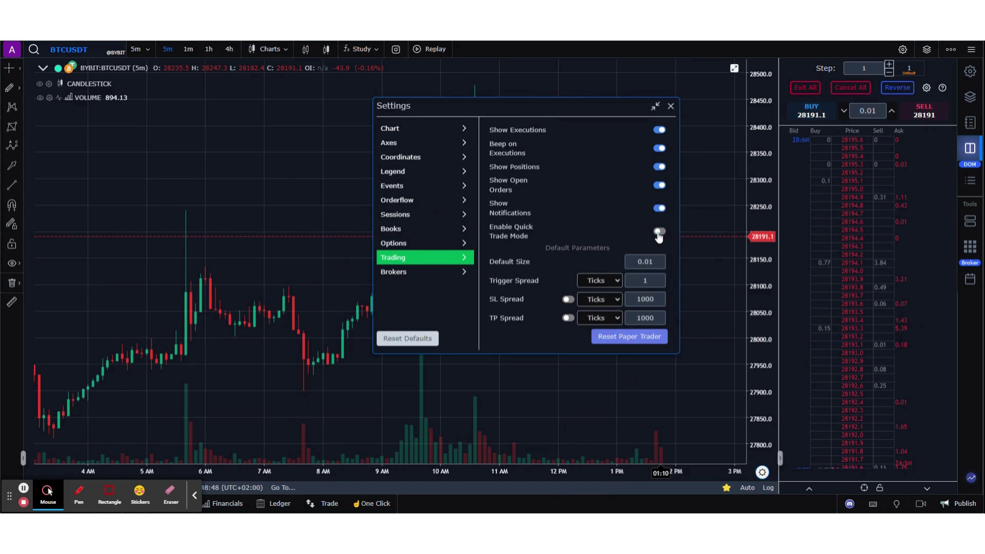
left_click(659, 233)
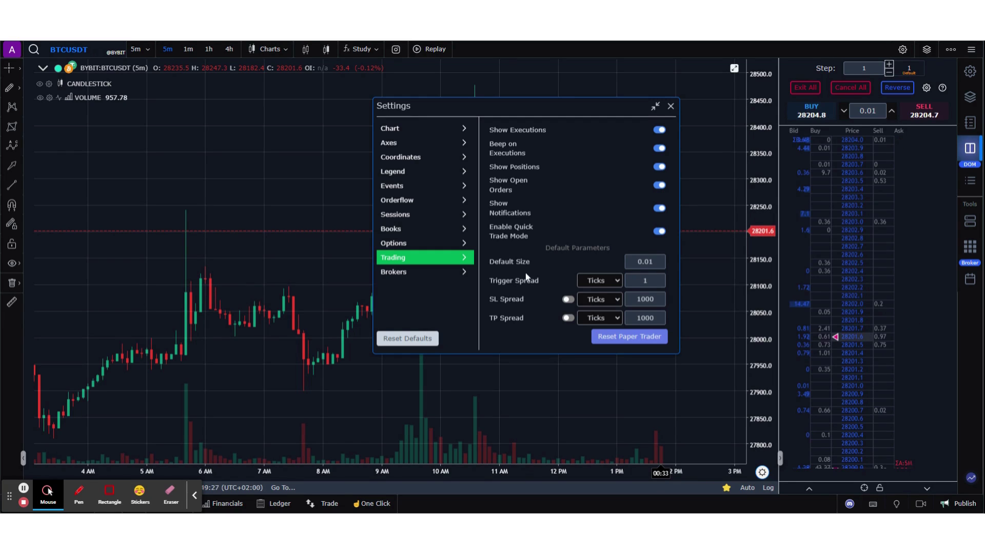
left_click(671, 107)
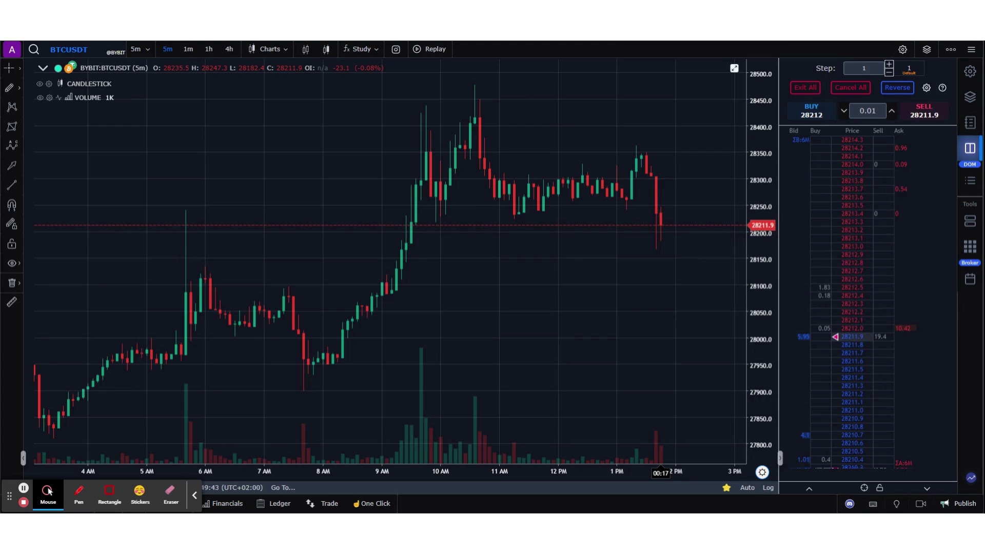
- Buy 0.01 BTCUSDT at market from the DOM, then sell 0.01 to close it
left_click(813, 114)
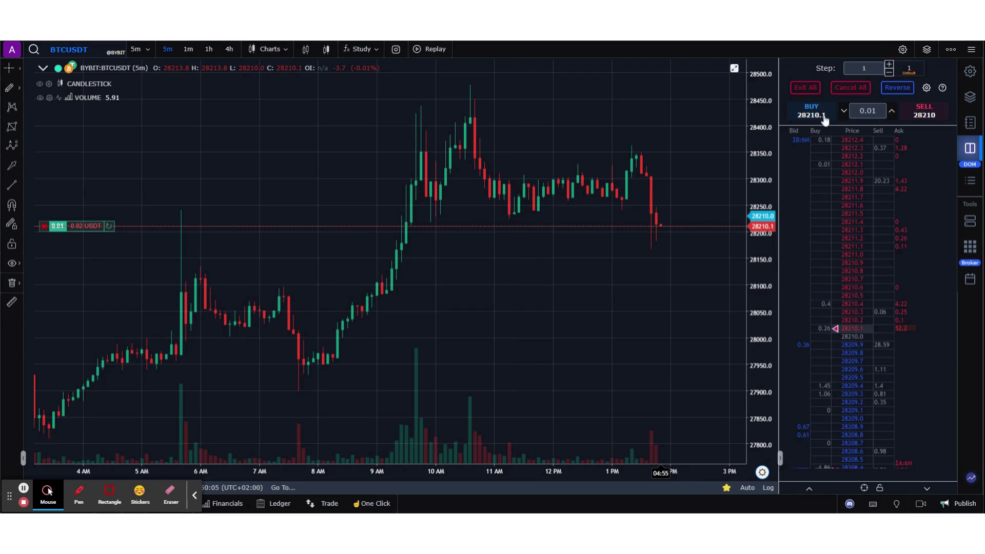
left_click(934, 117)
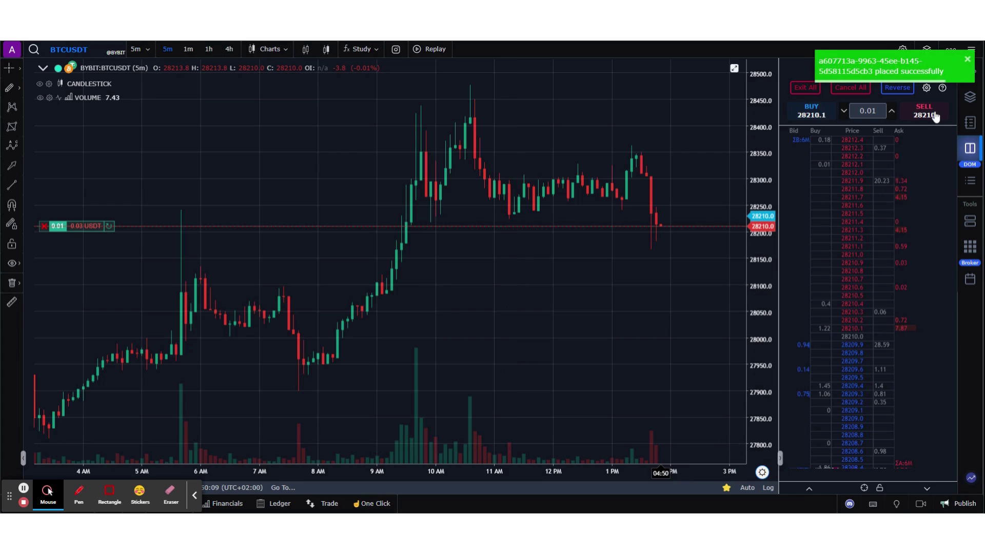
left_click_drag(451, 374, 473, 374)
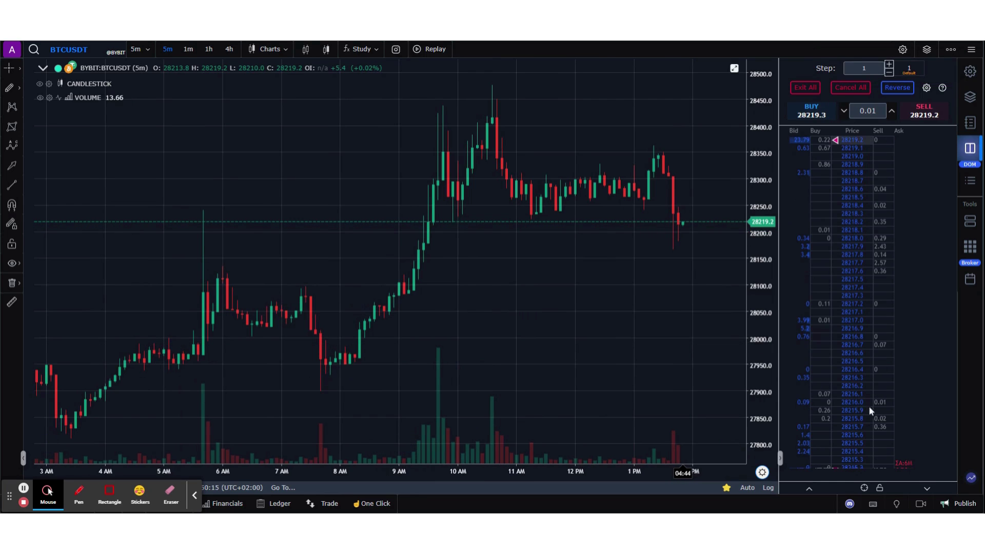
- Re-centre the DOM ladder on the current price and set its price step to 50
left_click(863, 488)
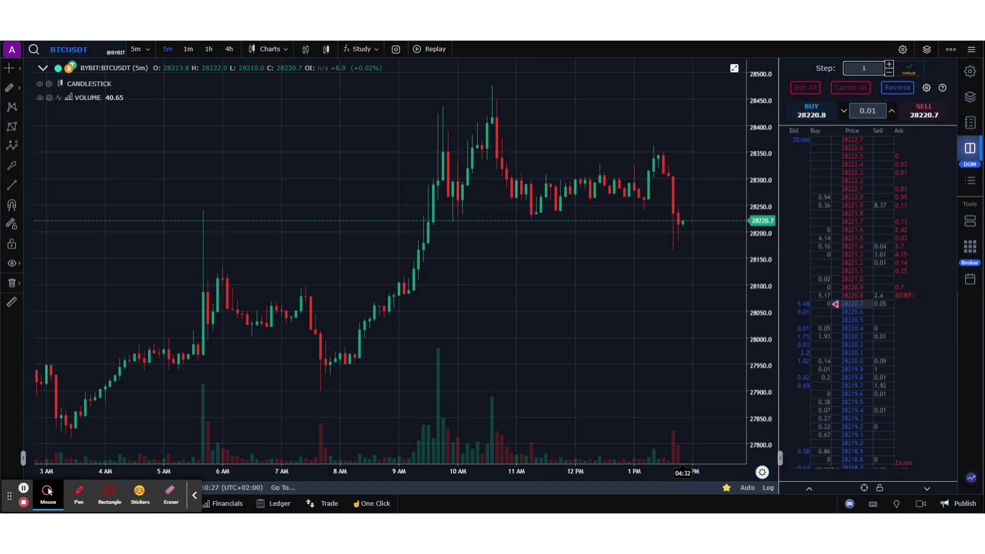
type("50")
key("Return")
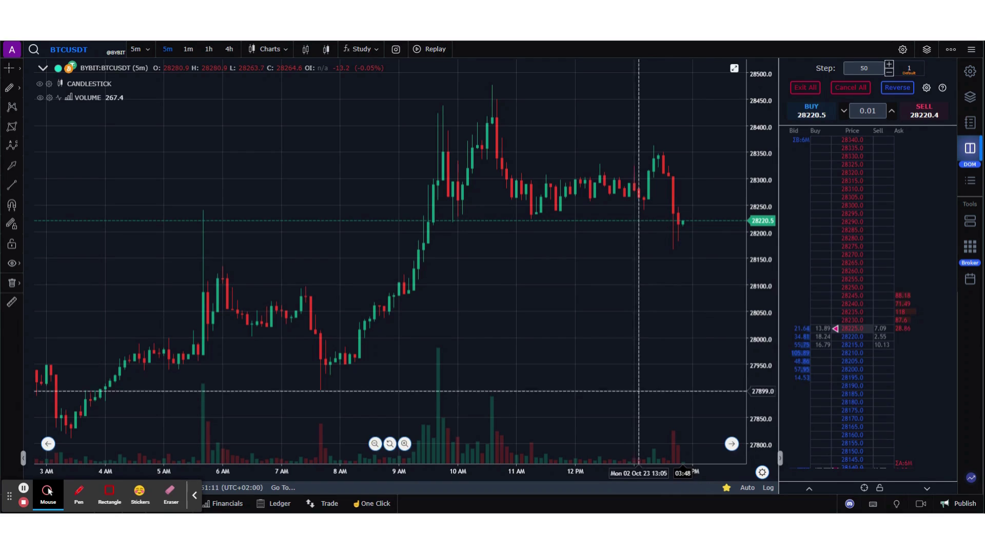
- Place a 0.01 limit buy at 28200 and drag it down to 28180
left_click(802, 370)
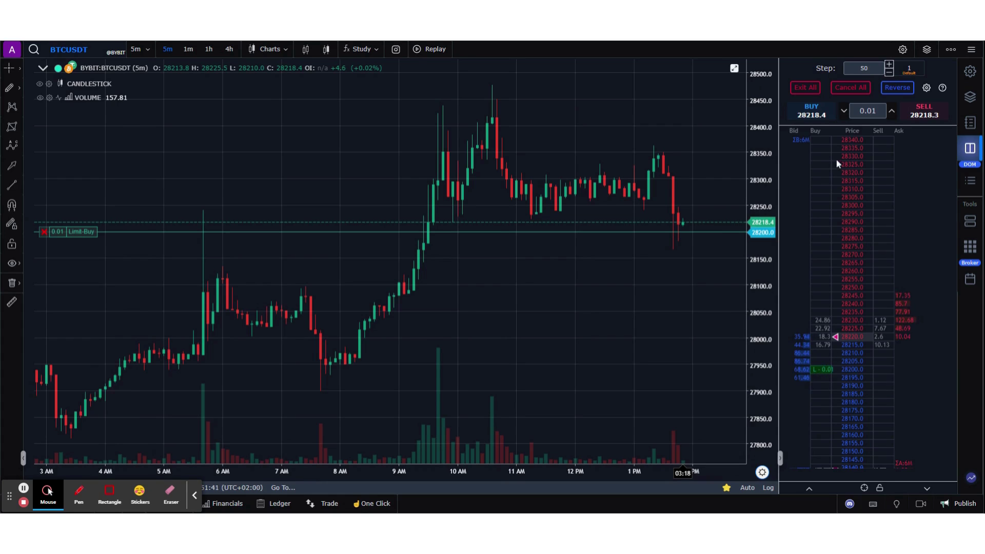
left_click(825, 373)
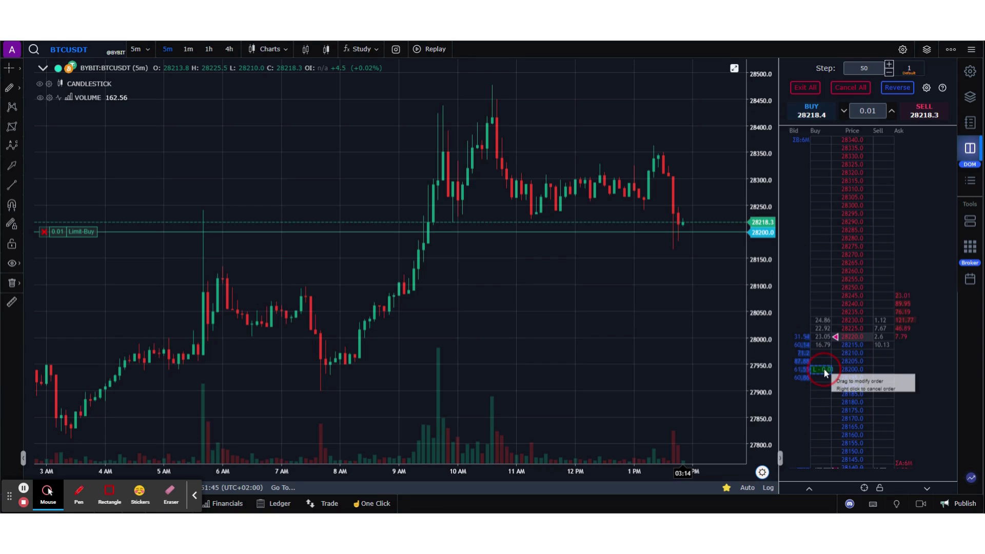
left_click_drag(823, 373, 827, 408)
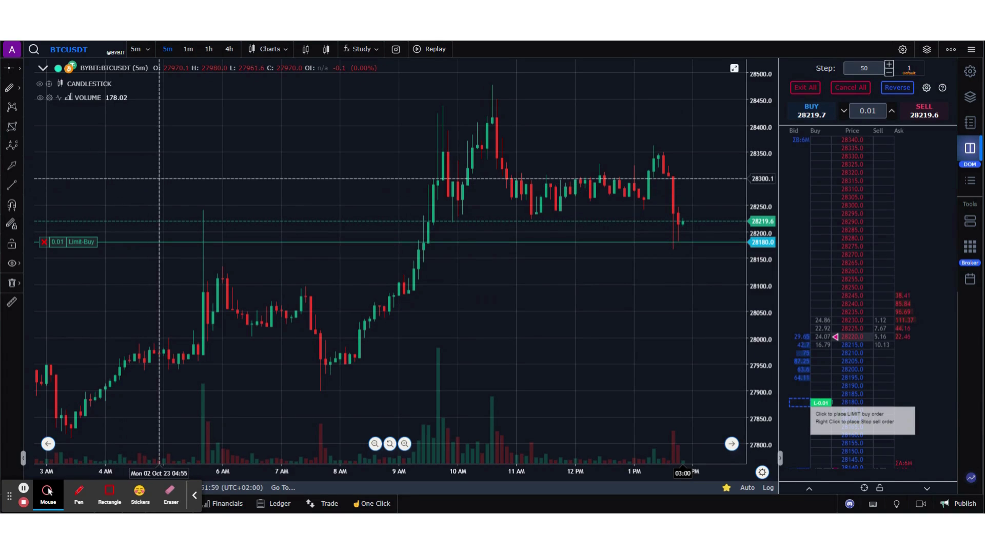
left_click_drag(141, 241, 145, 241)
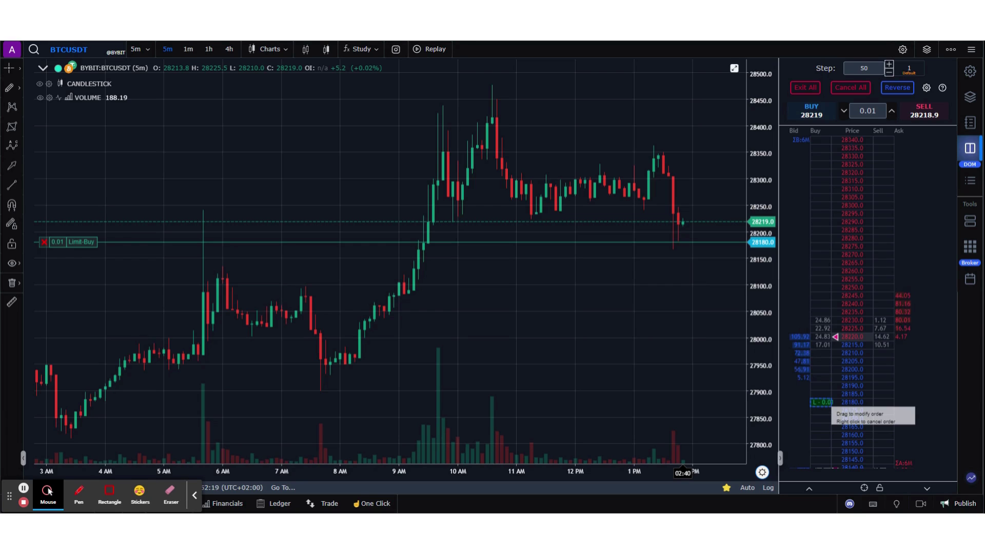
- Cancel the 28180 limit buy, place a 0.01 stop sell at 28285, then cancel it
right_click(824, 402)
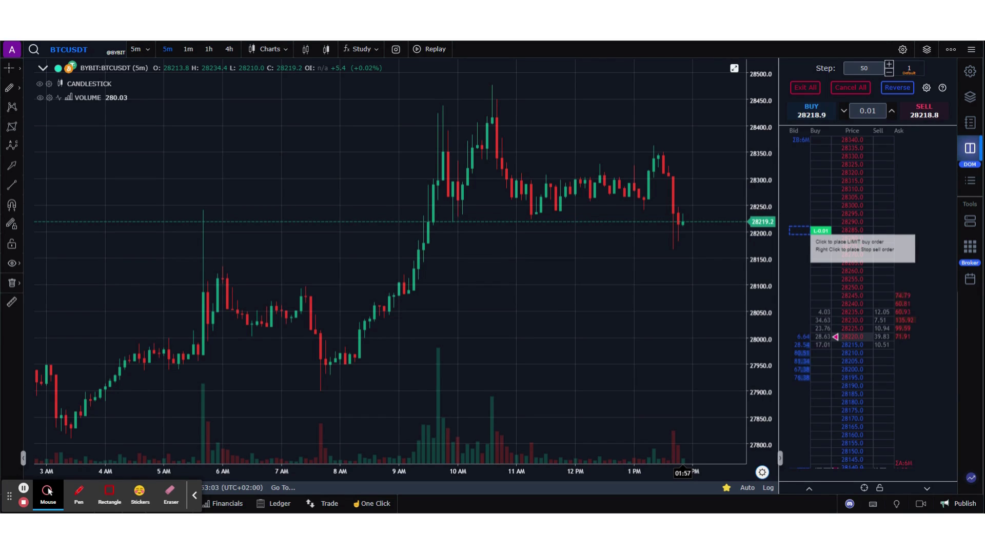
left_click(798, 232)
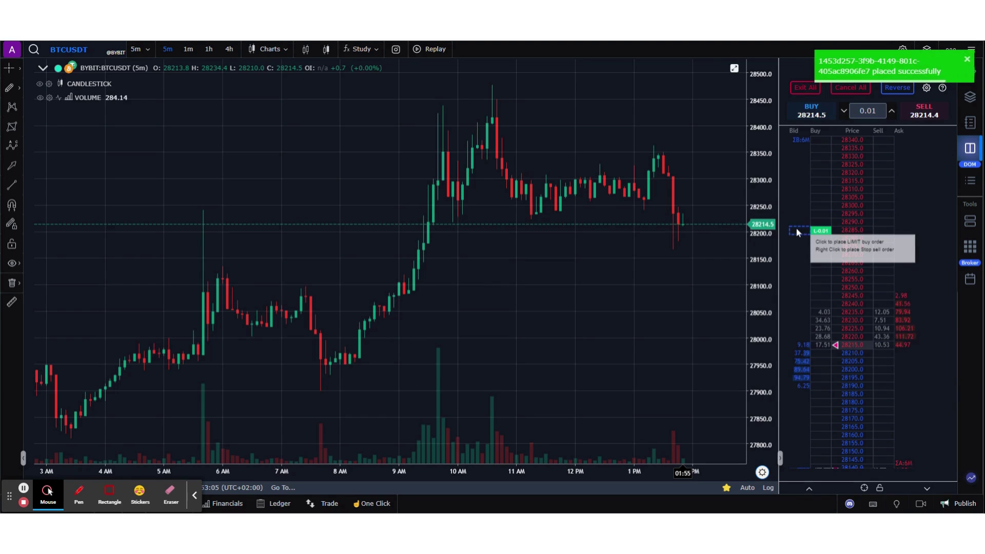
right_click(849, 230)
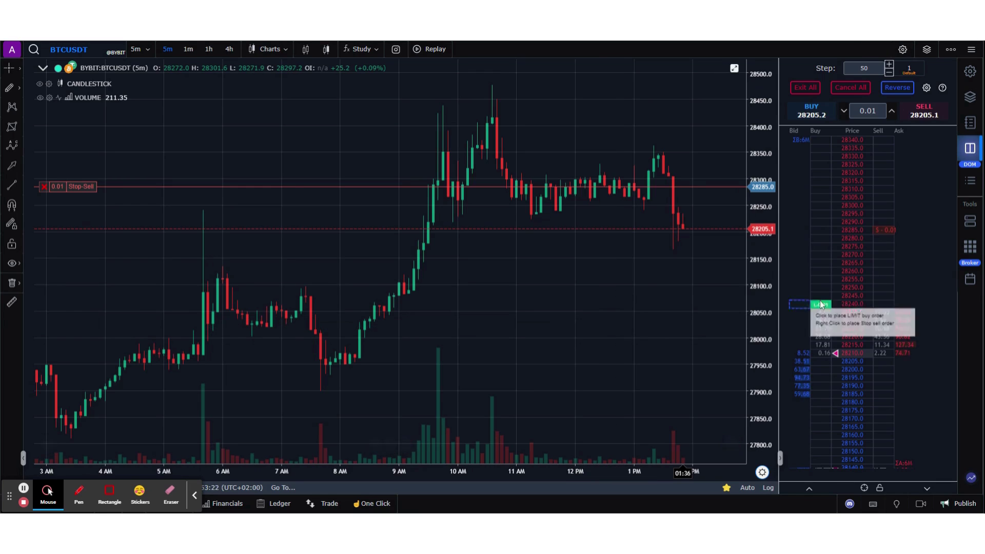
right_click(884, 231)
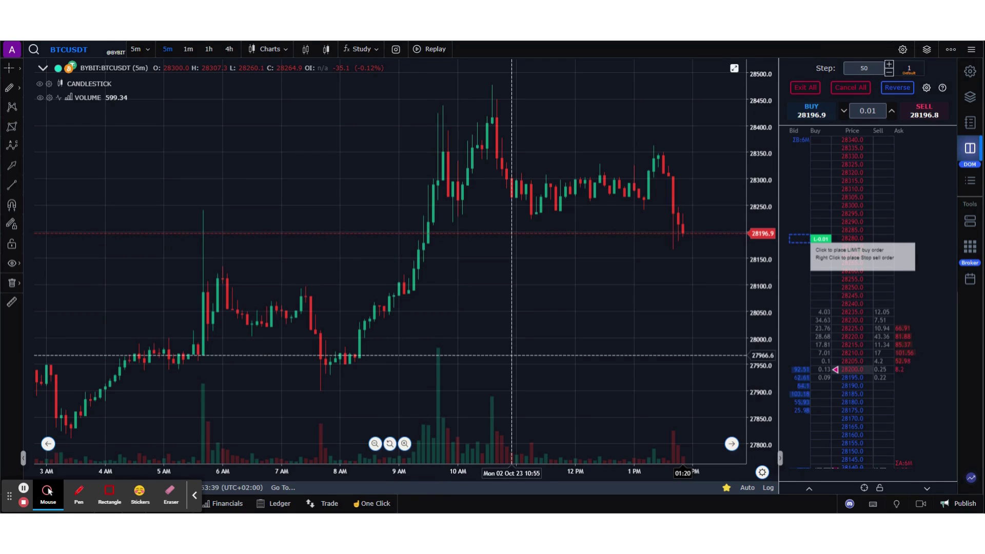
scroll(870, 362, "down", 3)
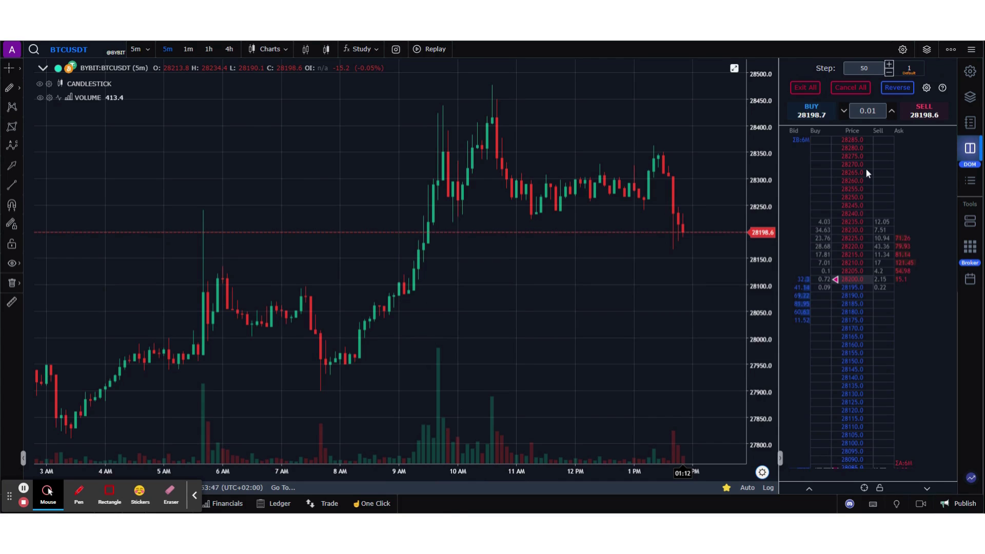
- Turn on the SL Spread and TP Spread toggles in the Trading settings
left_click(903, 50)
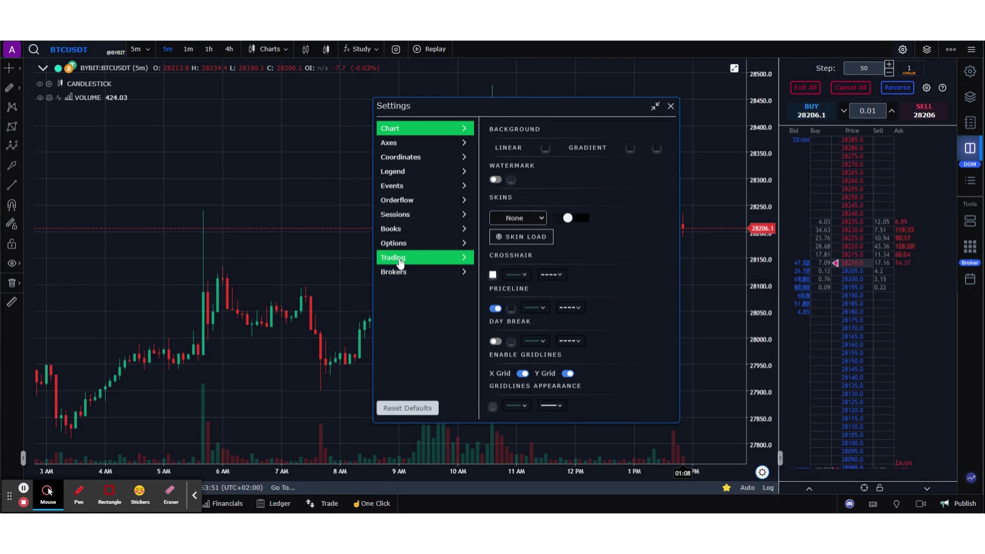
left_click(399, 258)
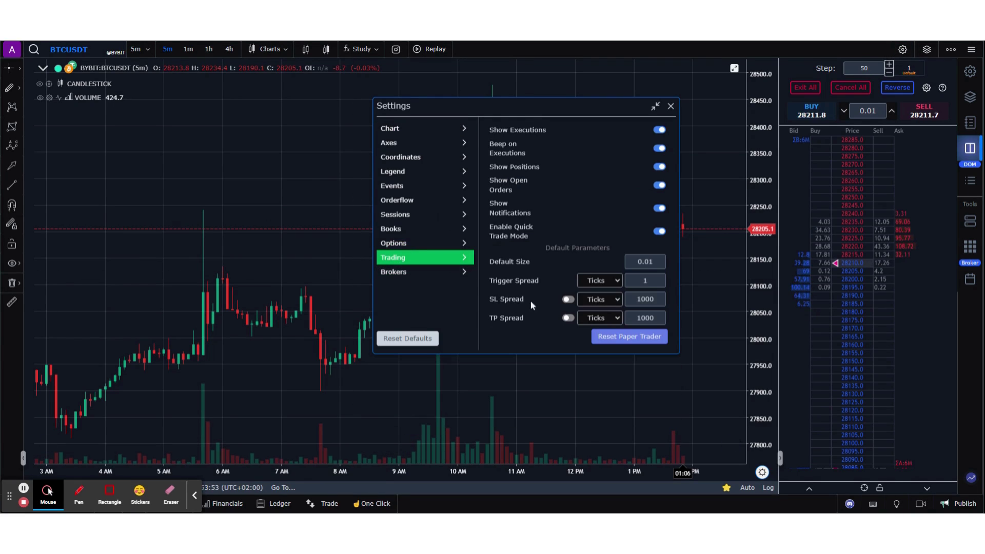
left_click(568, 300)
left_click(569, 318)
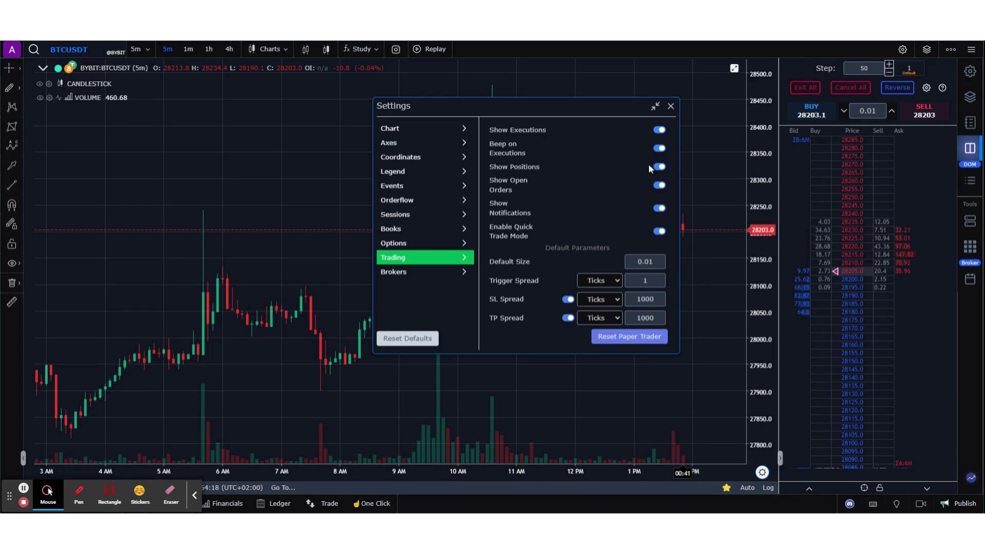
left_click(671, 106)
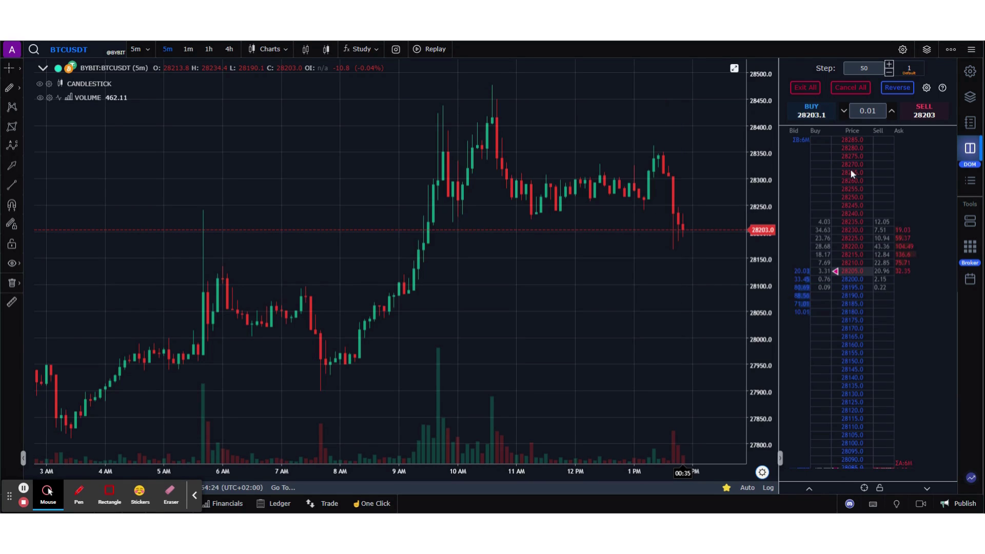
- Set the SL Spread and TP Spread values to 500 ticks
left_click(903, 49)
left_click(391, 257)
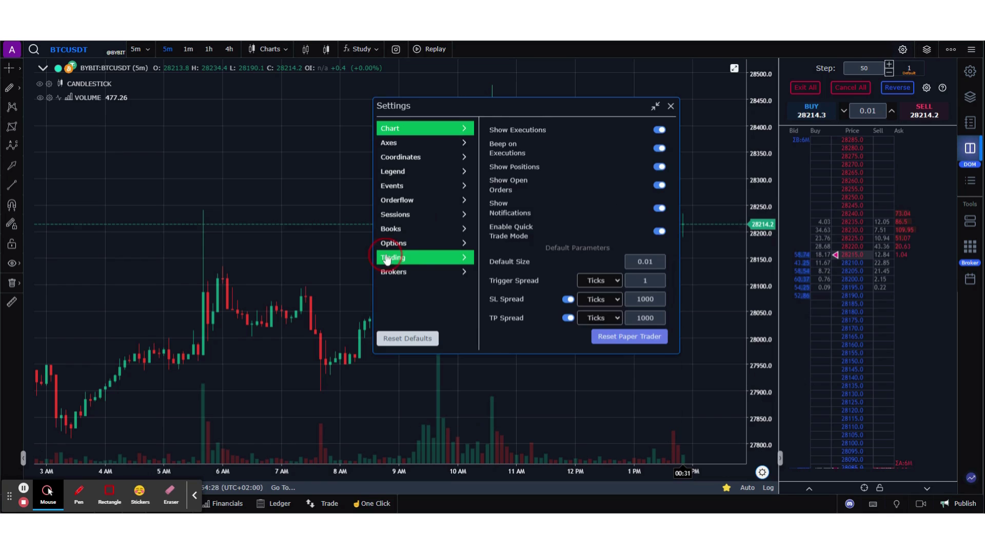
left_click(647, 299)
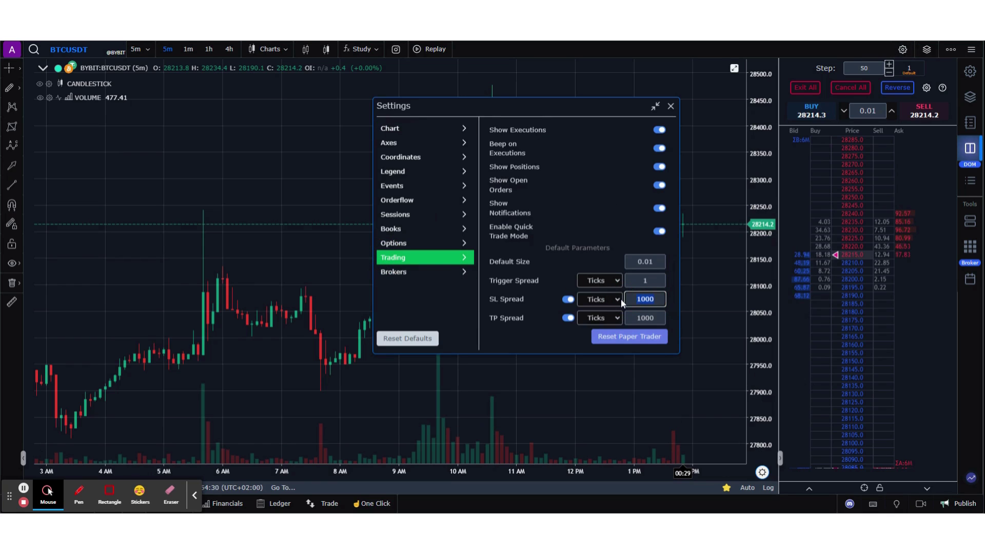
type("50")
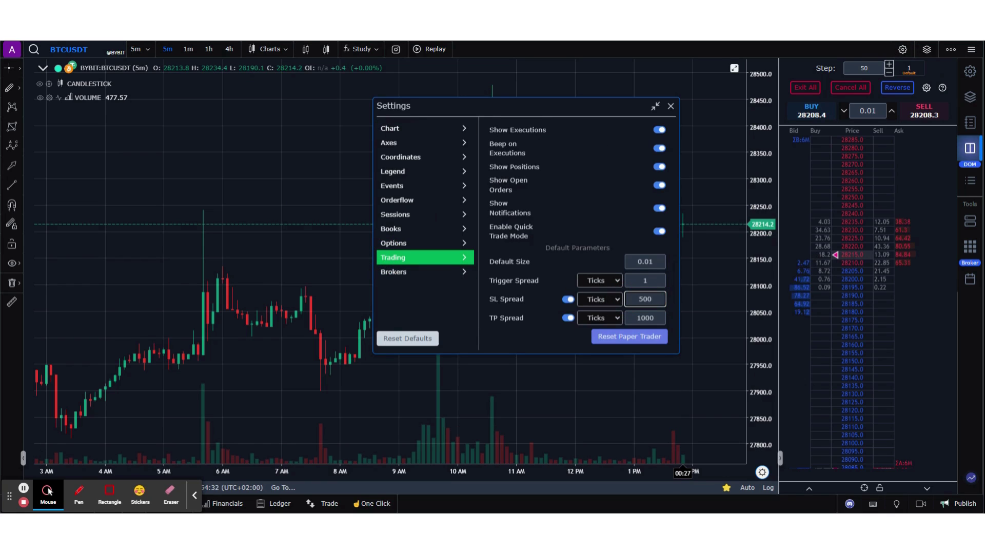
key("Tab")
type("500")
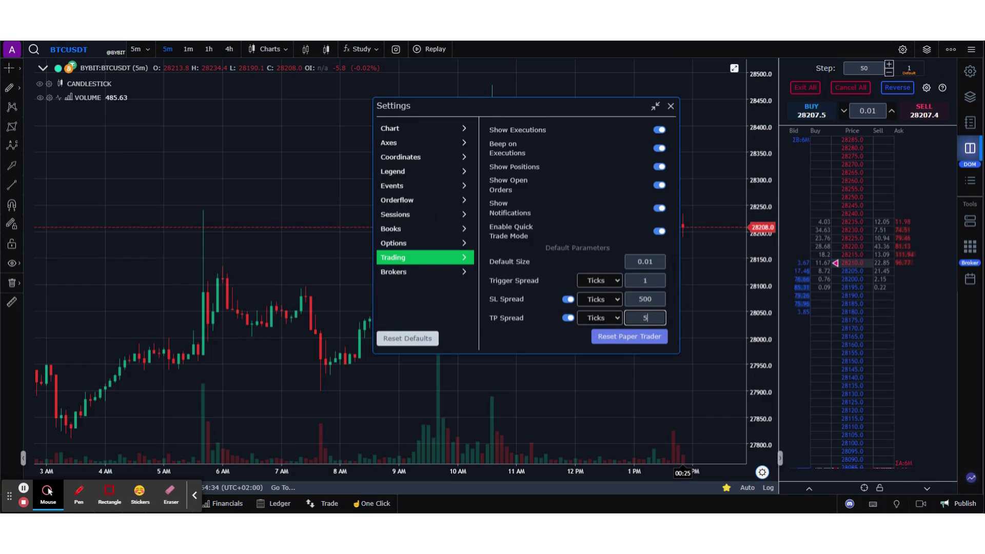
- Place a 0.01 bracketed limit buy from the DOM and move it to 28165
left_click(670, 106)
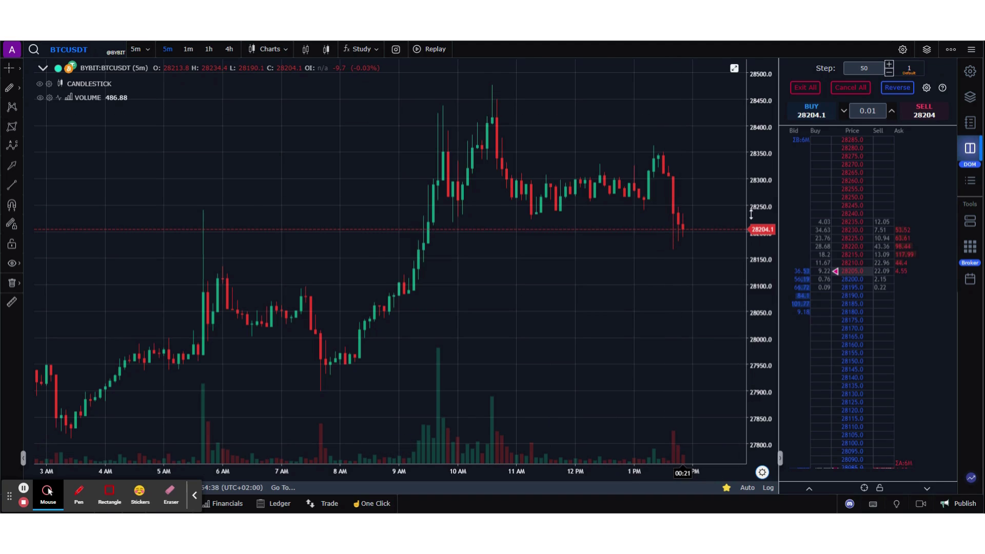
left_click(799, 304)
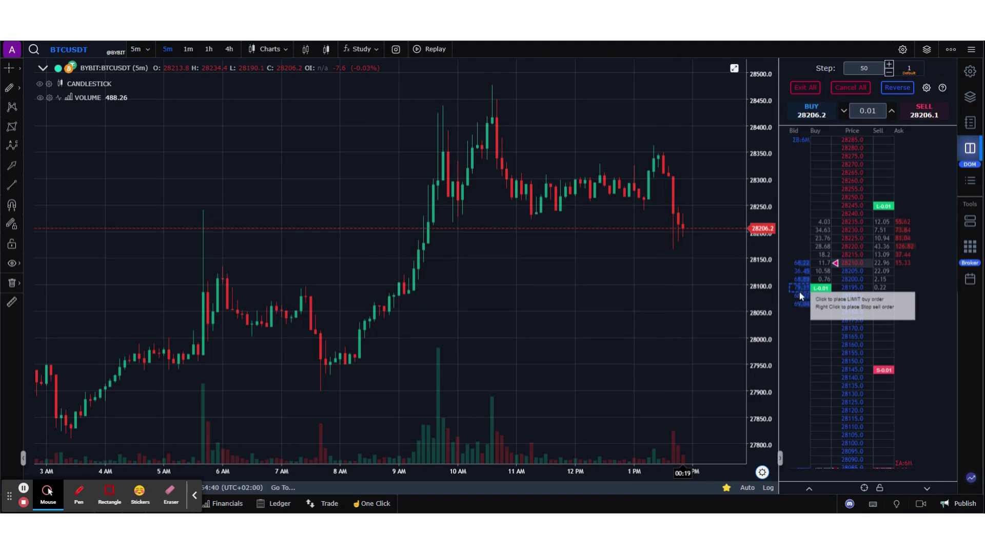
left_click(801, 290)
left_click(800, 282)
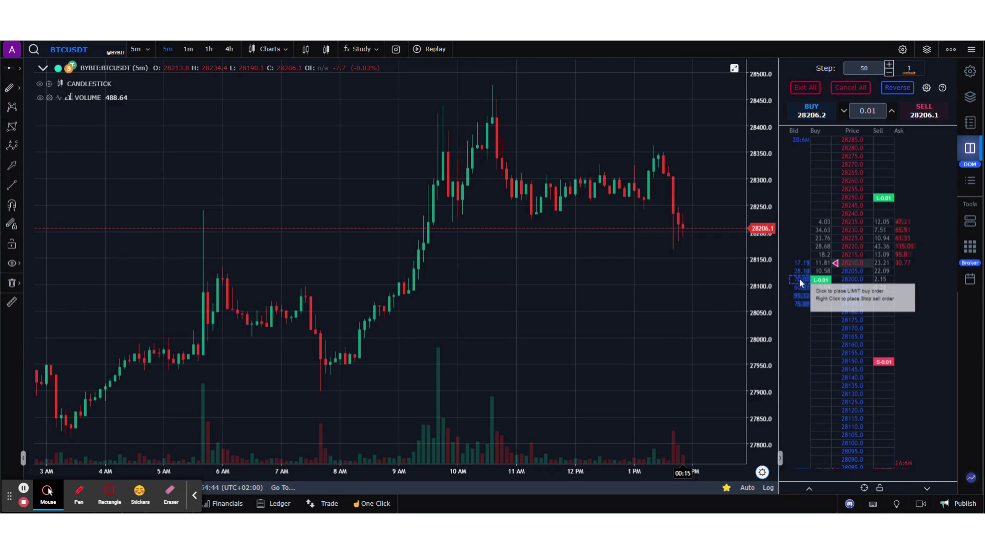
left_click_drag(799, 281, 798, 334)
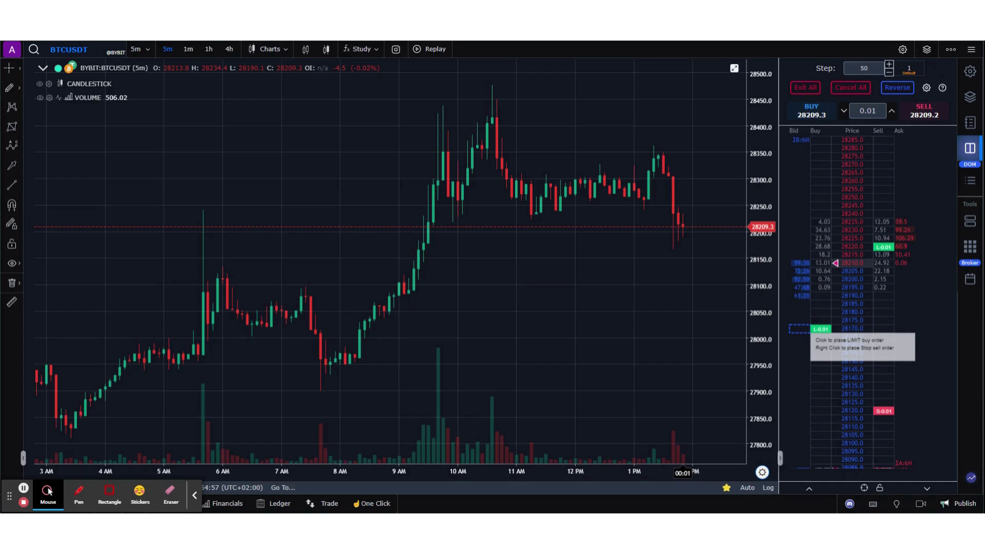
mouse_move(798, 331)
left_mouse_down()
mouse_move(798, 359)
mouse_move(798, 342)
left_mouse_up()
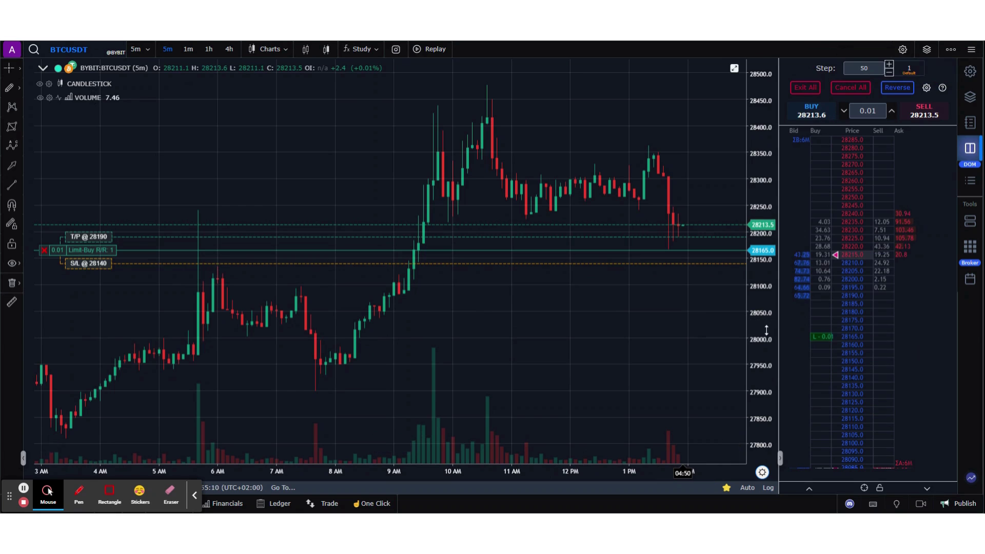
- Rescale the price axis and zoom out the time axis around the 28165 limit buy
left_click_drag(766, 336, 761, 328)
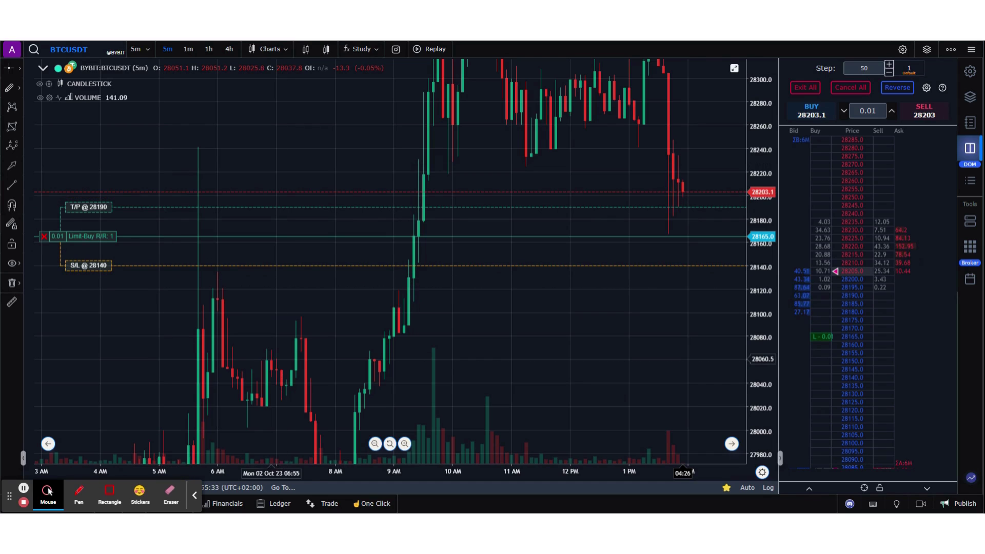
mouse_move(105, 240)
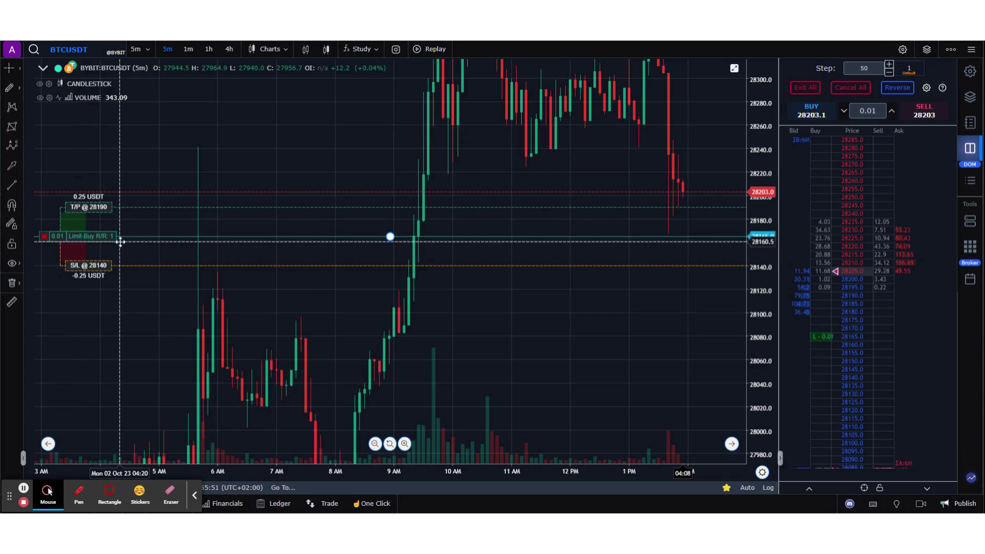
scroll(502, 444, "down", 1)
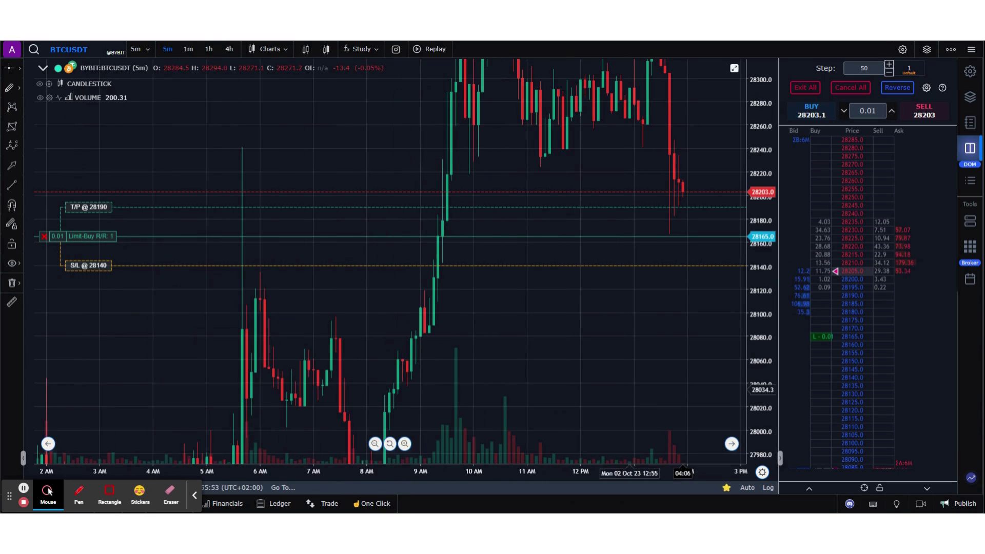
left_click_drag(768, 333, 757, 339)
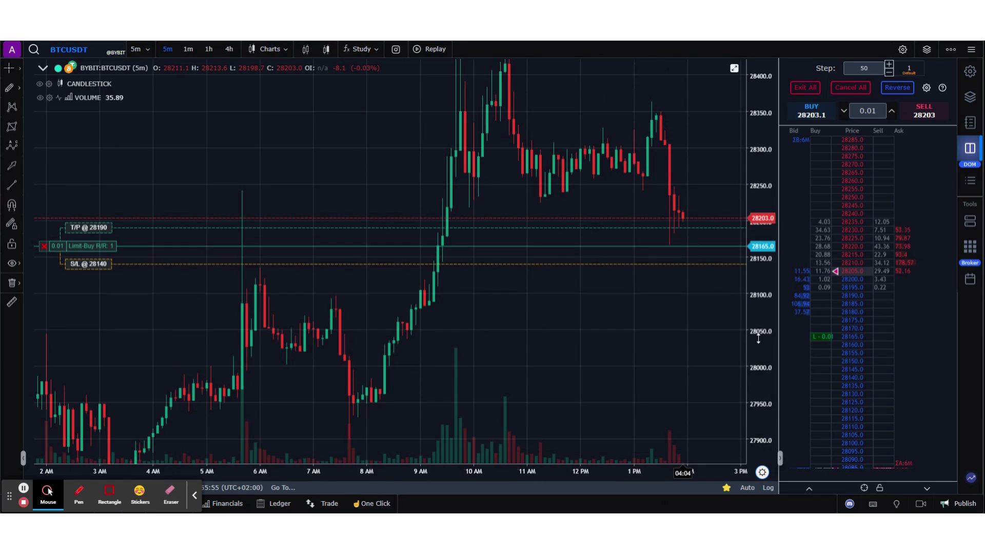